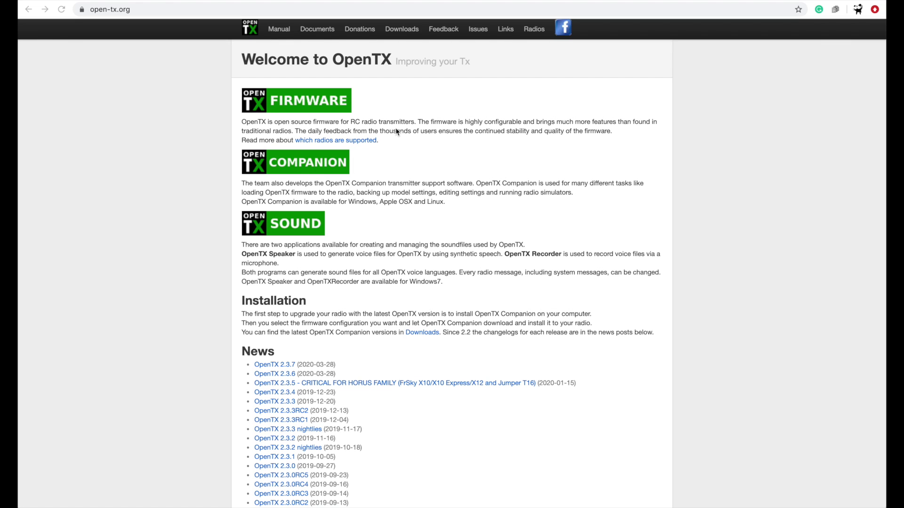
Open the OpenTX 2.3.7 release page from the news list and review its release notes and download links
{"action": "scroll", "coordinate": [395, 128], "scroll_direction": "down", "scroll_amount": 3}
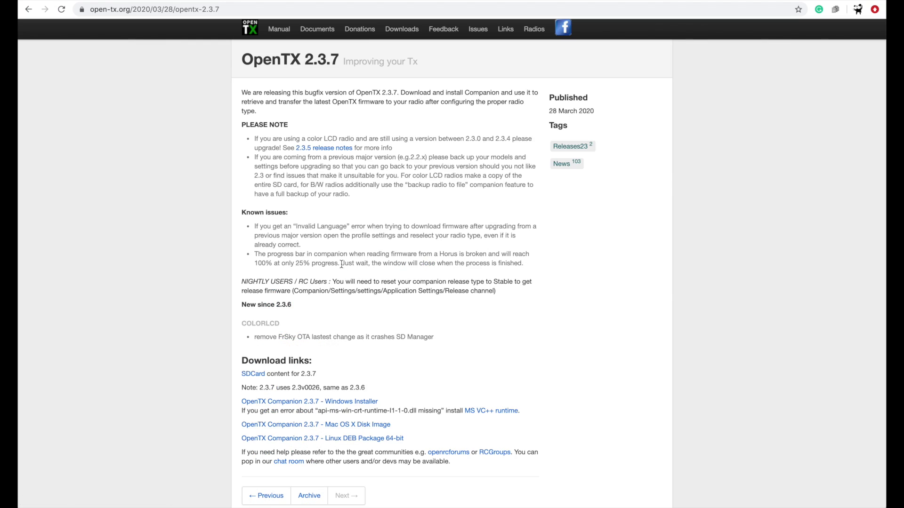
{"action": "scroll", "coordinate": [344, 256], "scroll_direction": "down", "scroll_amount": 3}
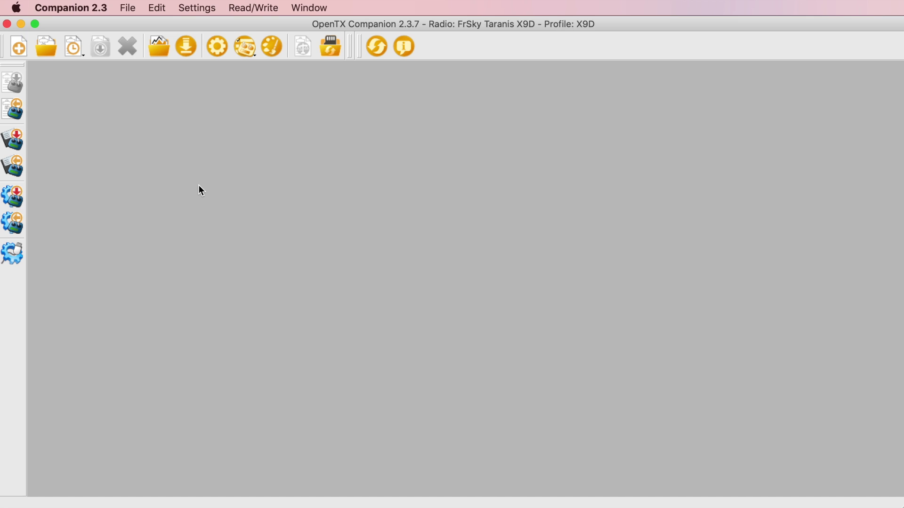
Add a new radio profile in OpenTX Companion with the radio type Jumper T12 / T12 Pro
{"action": "left_click", "coordinate": [210, 10]}
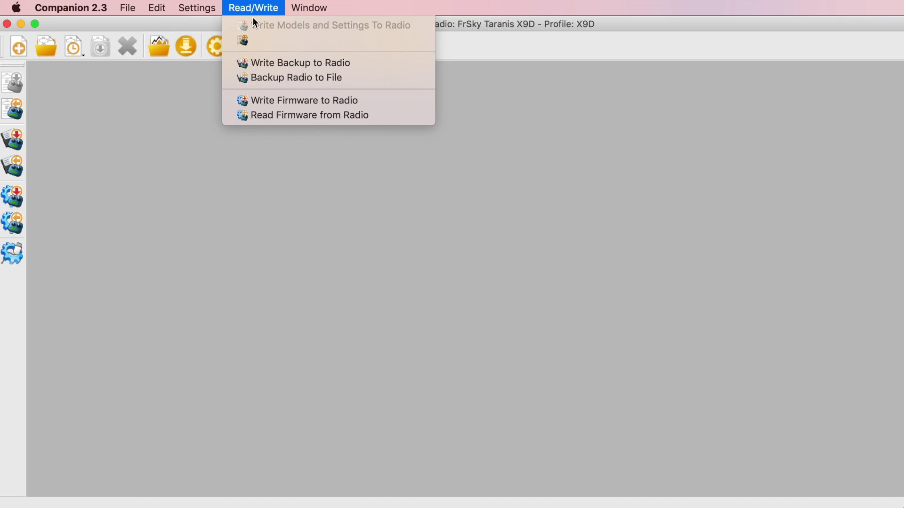
{"action": "mouse_move", "coordinate": [219, 74]}
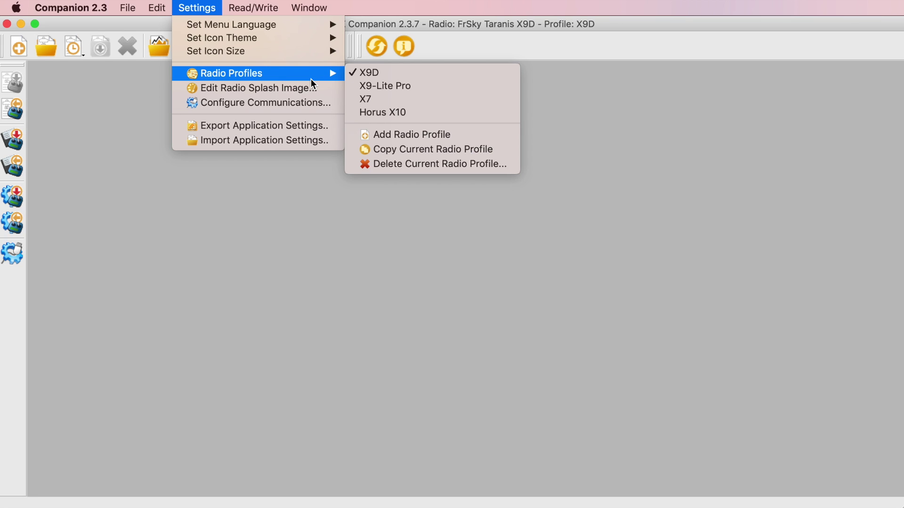
{"action": "left_click", "coordinate": [404, 135]}
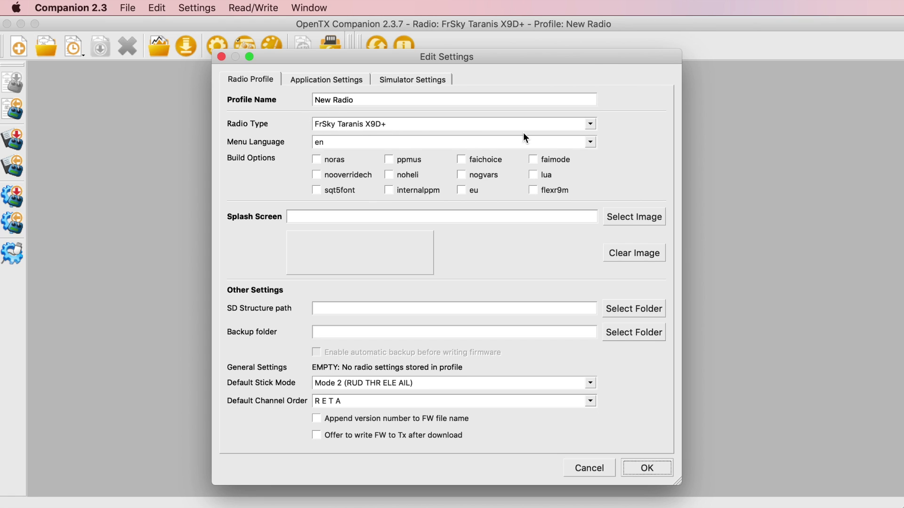
{"action": "left_click", "coordinate": [590, 124]}
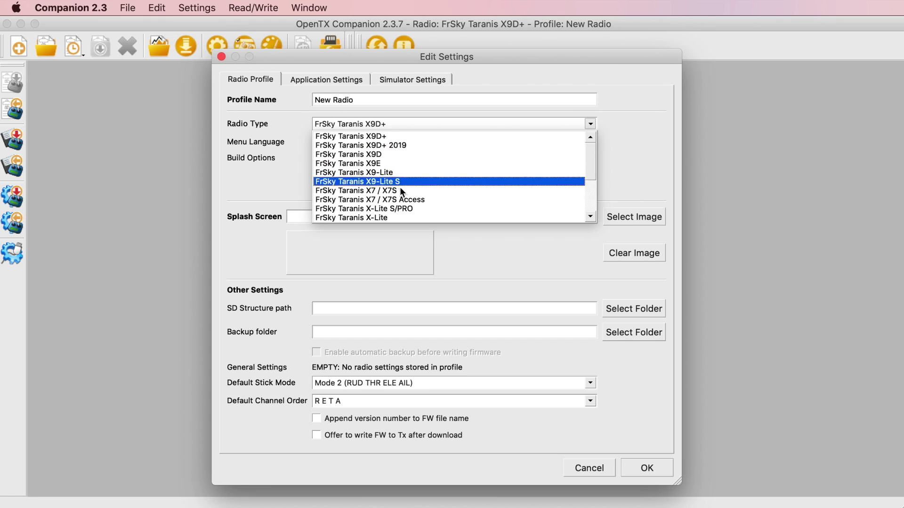
{"action": "left_click_drag", "start_coordinate": [593, 161], "coordinate": [593, 181]}
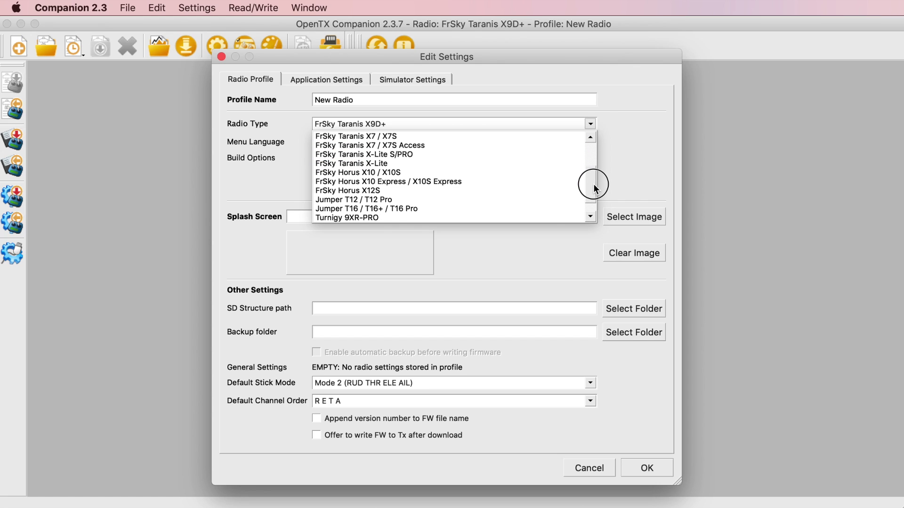
{"action": "left_click", "coordinate": [435, 202]}
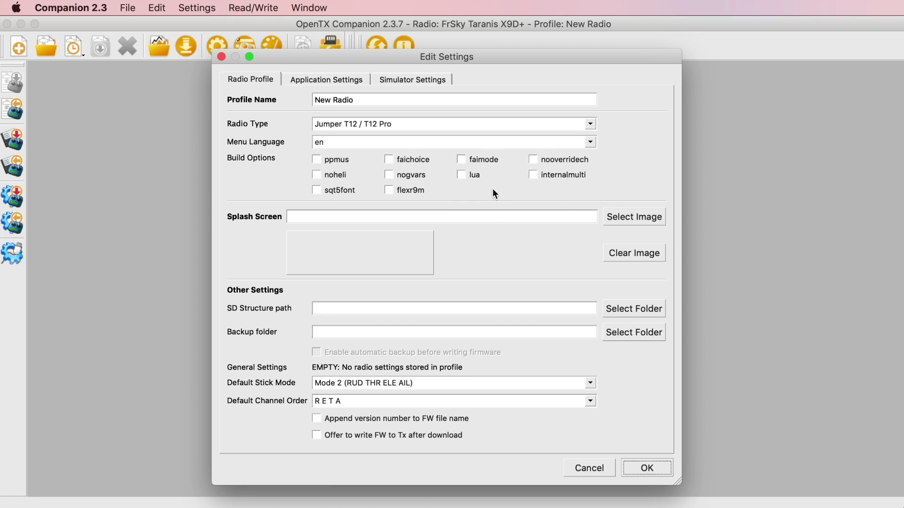
Enable the build options lua, internalmulti, flexr9m, sqt5font and noheli for the profile
{"action": "left_click", "coordinate": [462, 174]}
{"action": "left_click", "coordinate": [533, 175]}
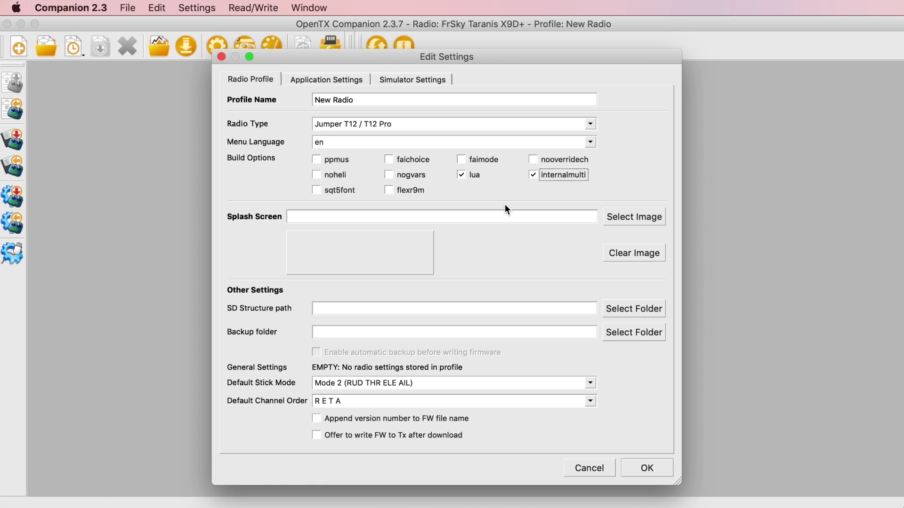
{"action": "left_click", "coordinate": [389, 190]}
{"action": "left_click", "coordinate": [316, 191]}
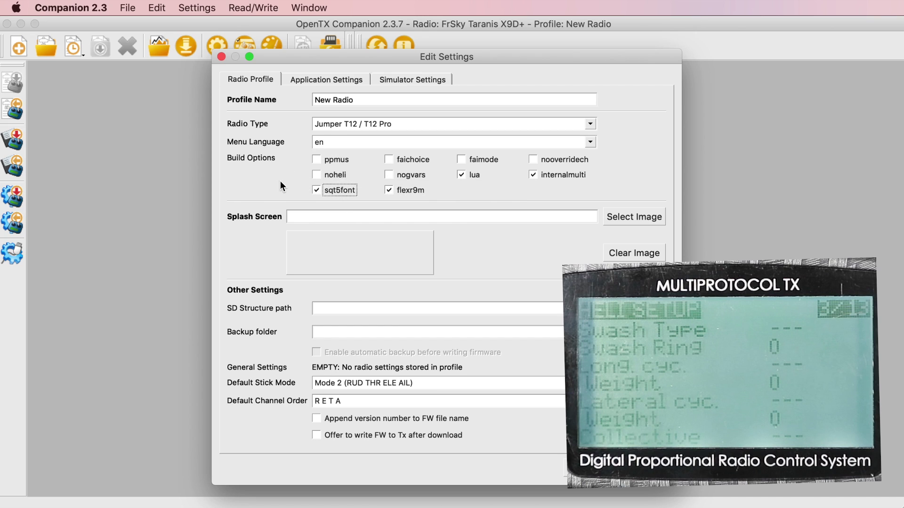
{"action": "left_click", "coordinate": [317, 176]}
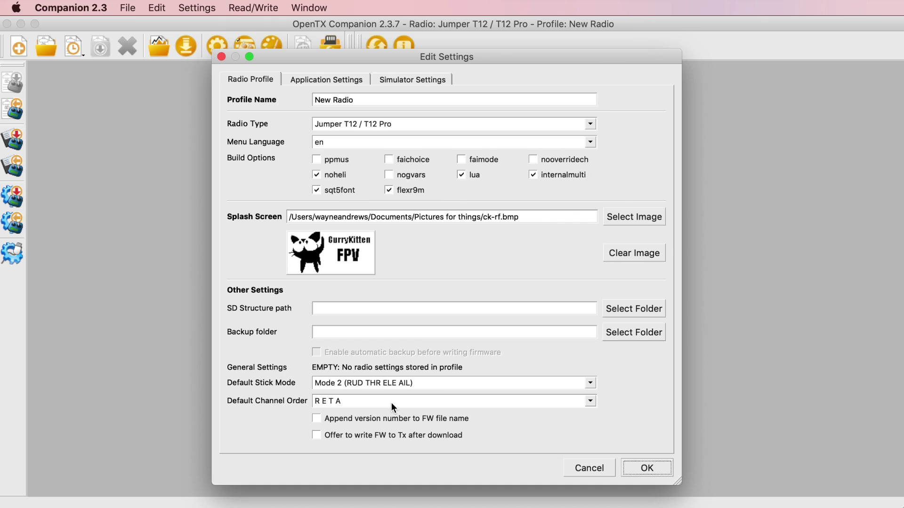
Set the profile's default channel order to A E T R and save the profile settings
{"action": "left_click", "coordinate": [589, 401]}
{"action": "scroll", "coordinate": [426, 447], "scroll_direction": "down", "scroll_amount": 2}
{"action": "scroll", "coordinate": [425, 445], "scroll_direction": "down", "scroll_amount": 3}
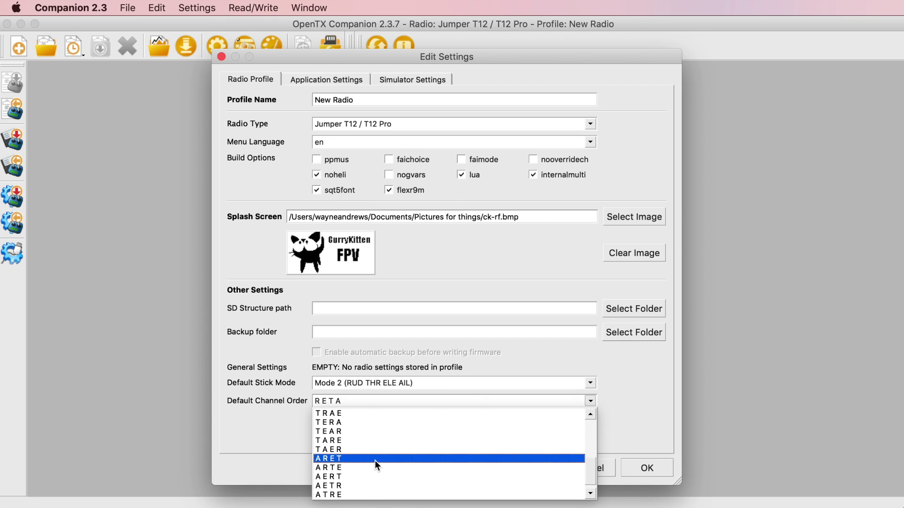
{"action": "left_click", "coordinate": [358, 485]}
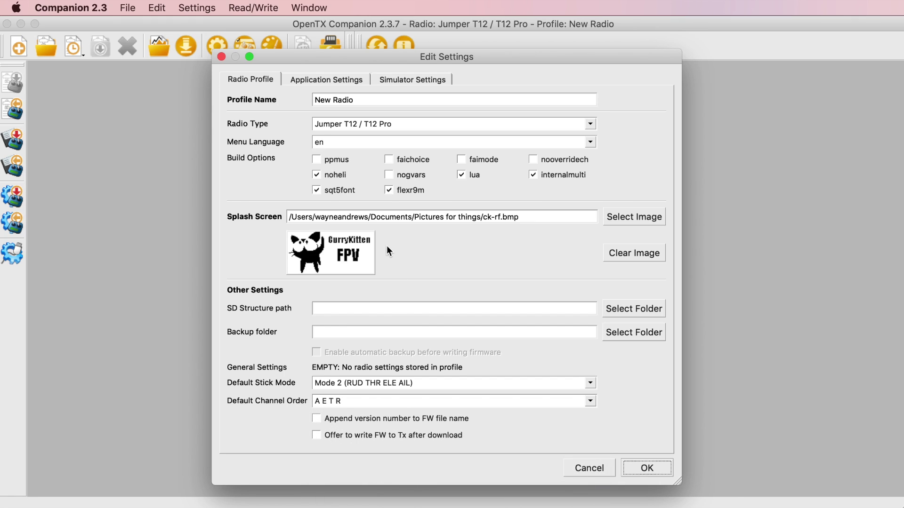
{"action": "left_click", "coordinate": [648, 470]}
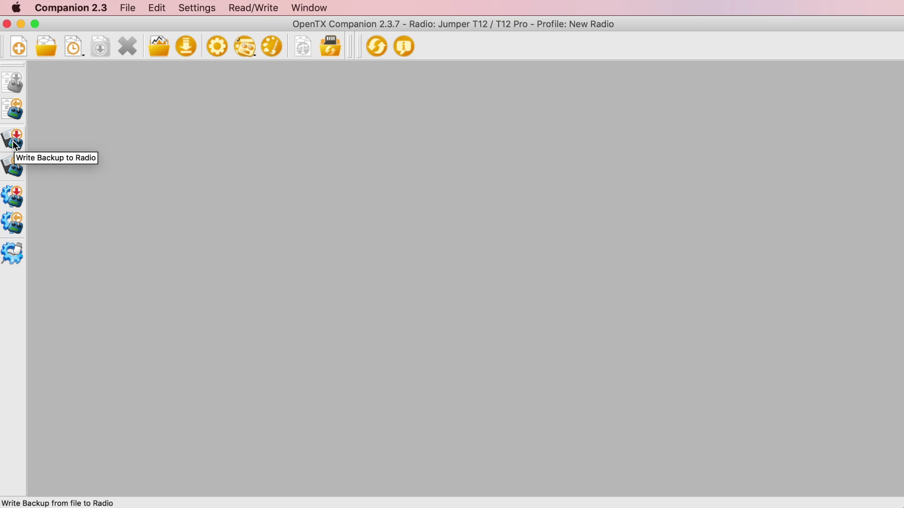
Back up the radio to t12-pro-backup.bin in the Tarnanis folder, replacing the existing file
{"action": "left_click", "coordinate": [14, 169]}
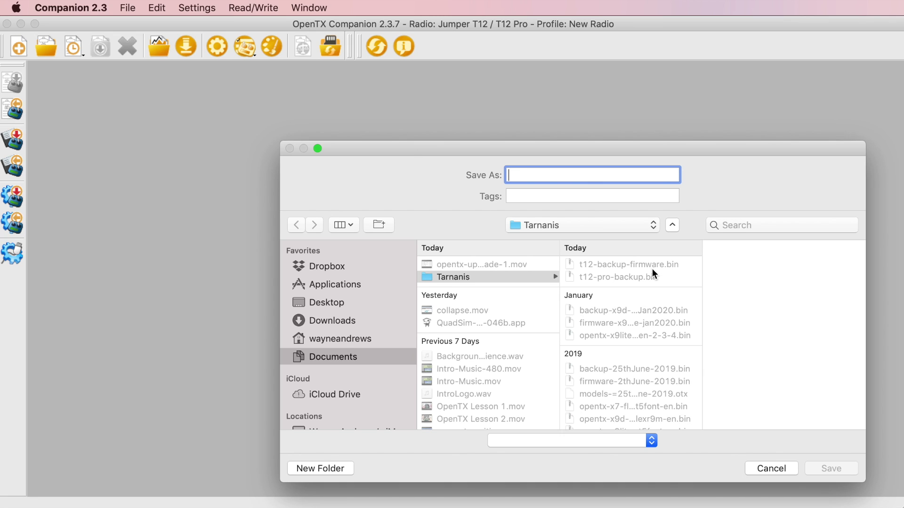
{"action": "left_click", "coordinate": [619, 278]}
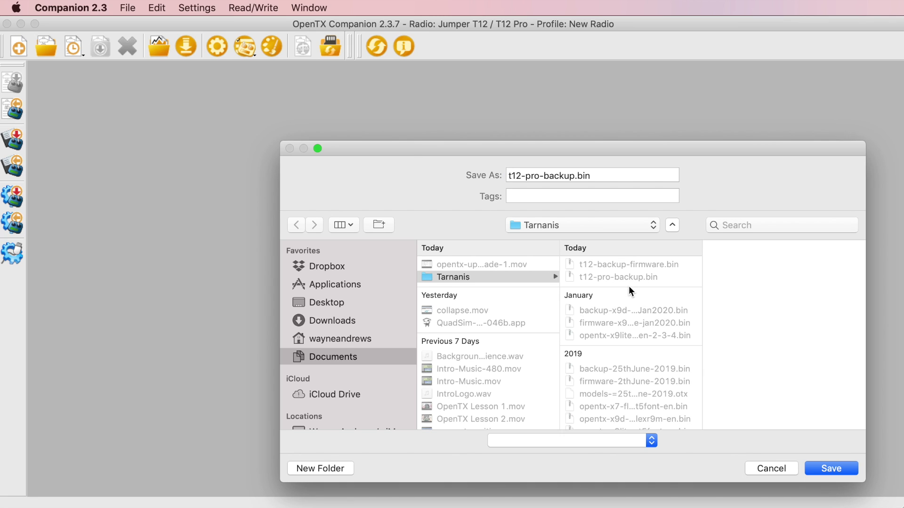
{"action": "left_click", "coordinate": [832, 475]}
{"action": "left_click", "coordinate": [663, 242]}
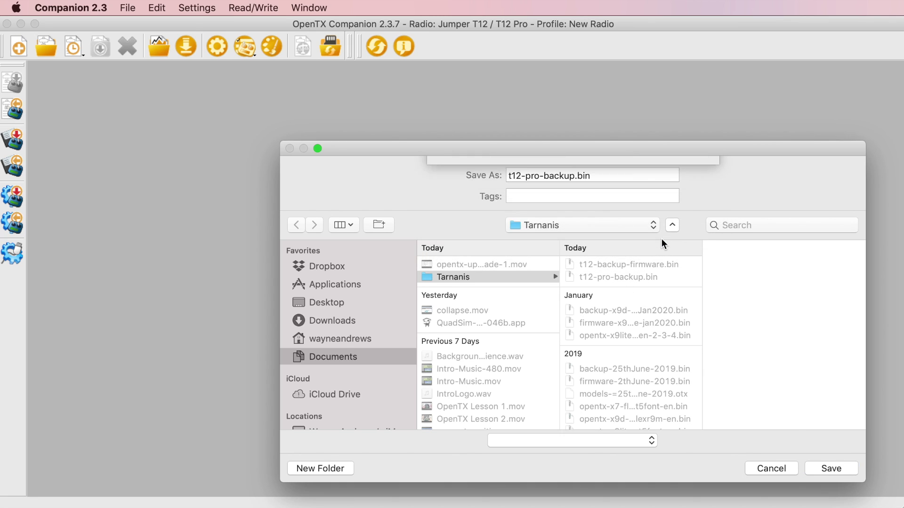
Read the radio's firmware into t12-backup-firmware.bin in the Tarnanis folder, replacing the existing file
{"action": "left_click", "coordinate": [17, 230]}
{"action": "left_click", "coordinate": [458, 256]}
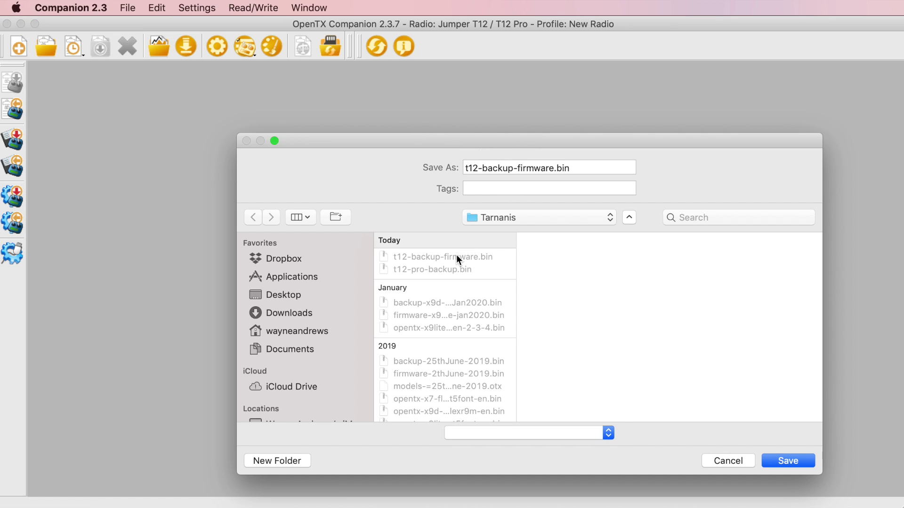
{"action": "left_click", "coordinate": [793, 460]}
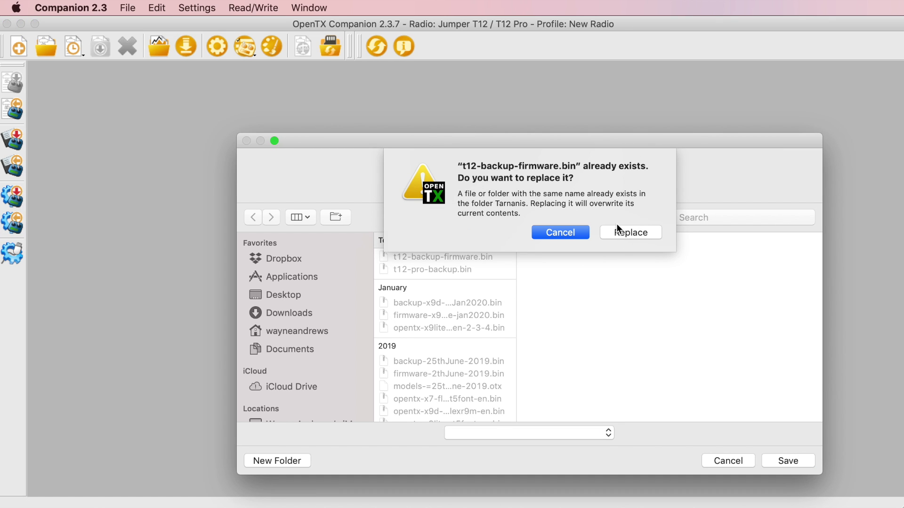
{"action": "left_click", "coordinate": [634, 233]}
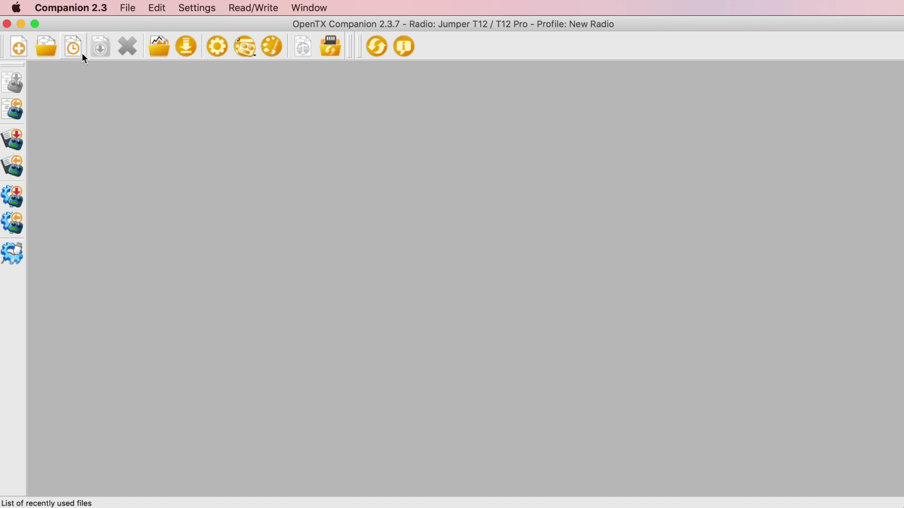
Open the backup file t12-pro-backup.bin from the Tarnanis folder
{"action": "left_click", "coordinate": [45, 48]}
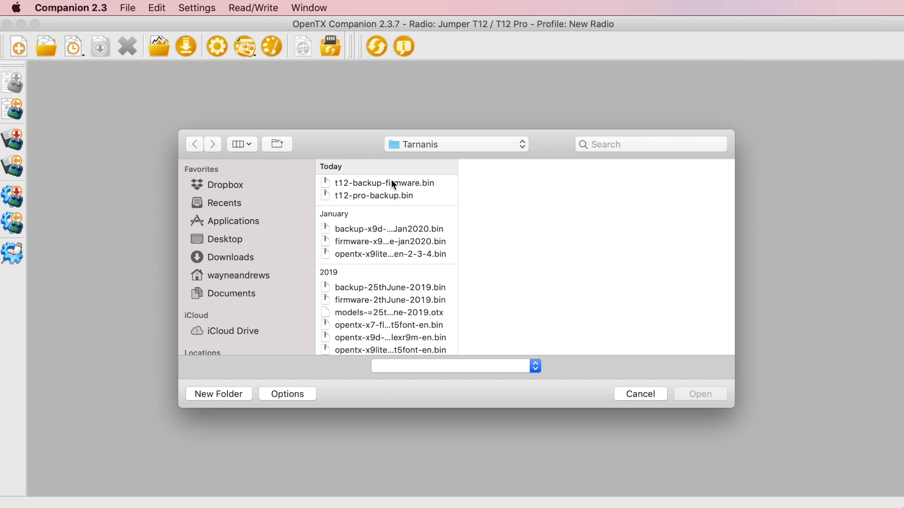
{"action": "left_click", "coordinate": [375, 197]}
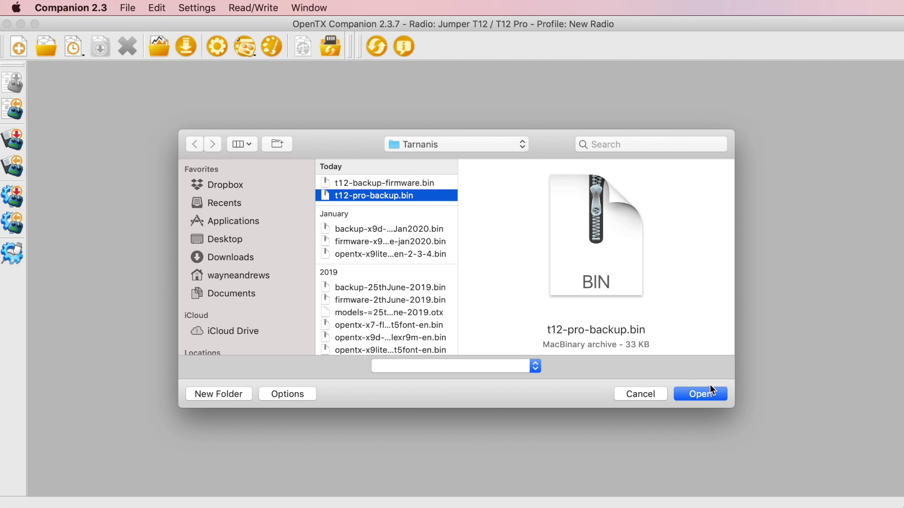
{"action": "left_click", "coordinate": [703, 397]}
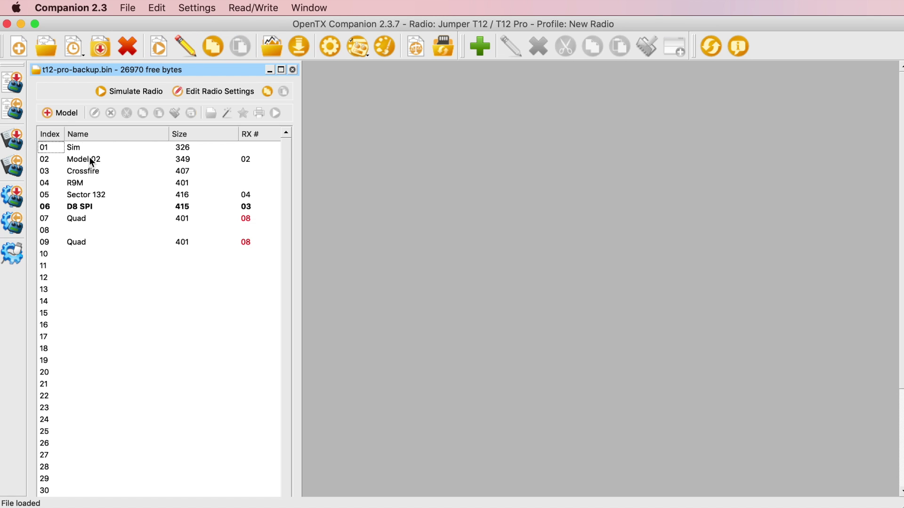
Examine Model 02's flight modes, inputs, mixes and outputs in the backup, closing the model and the backup file
{"action": "left_click", "coordinate": [91, 161]}
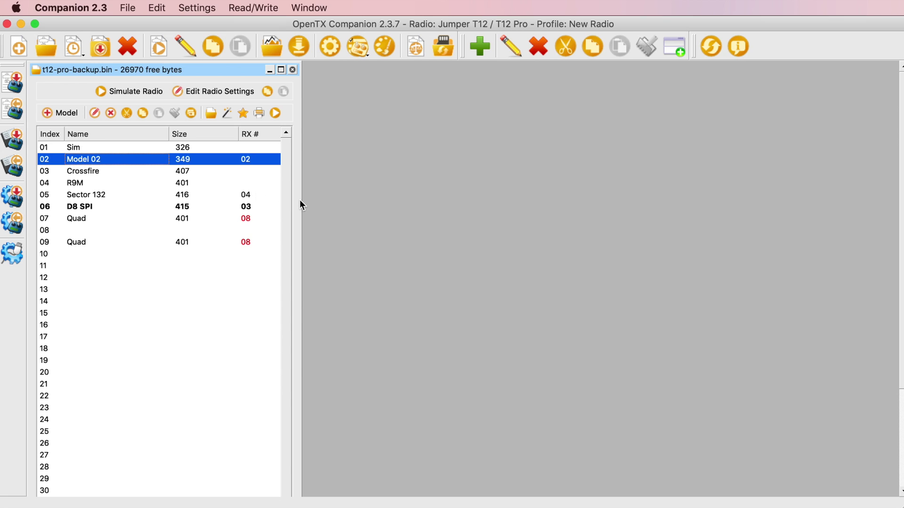
{"action": "key", "text": "Return"}
{"action": "left_click", "coordinate": [178, 172]}
{"action": "left_click", "coordinate": [232, 173]}
{"action": "left_click", "coordinate": [269, 173]}
{"action": "left_click", "coordinate": [311, 173]}
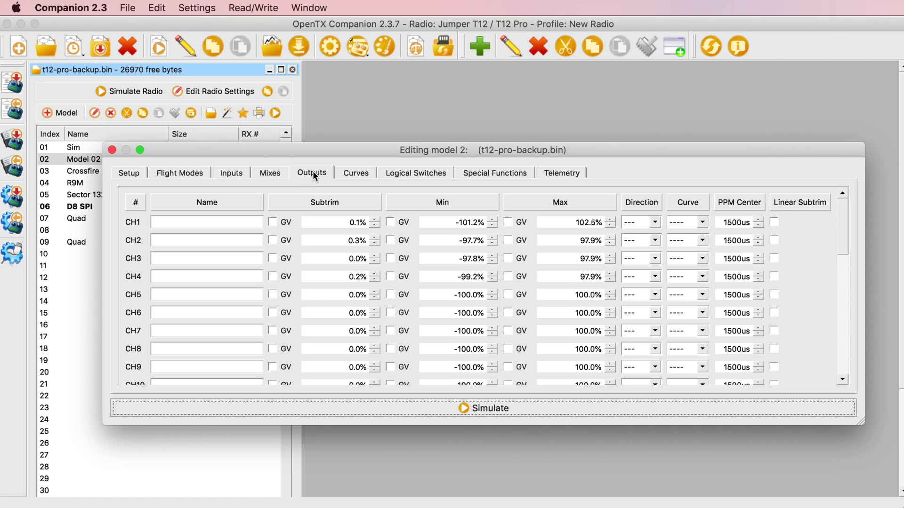
{"action": "left_click", "coordinate": [113, 150]}
{"action": "key", "text": "super+w"}
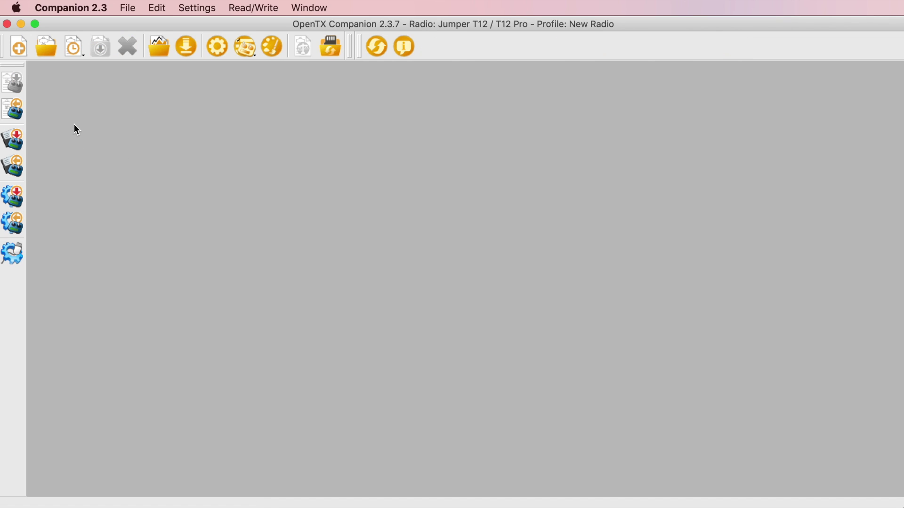
Read the models and settings from the radio and select the Quad model at index 09
{"action": "left_click", "coordinate": [10, 110]}
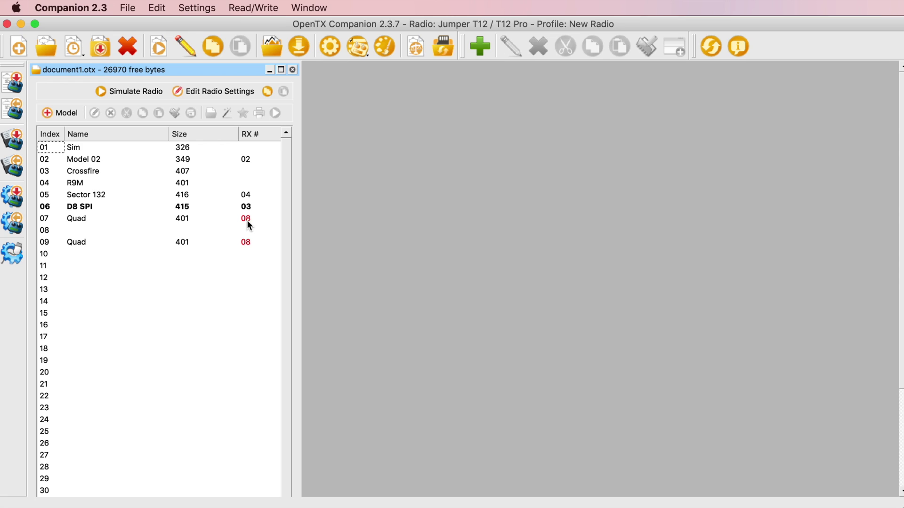
{"action": "left_click", "coordinate": [247, 220]}
{"action": "left_click_drag", "start_coordinate": [228, 241], "coordinate": [225, 241]}
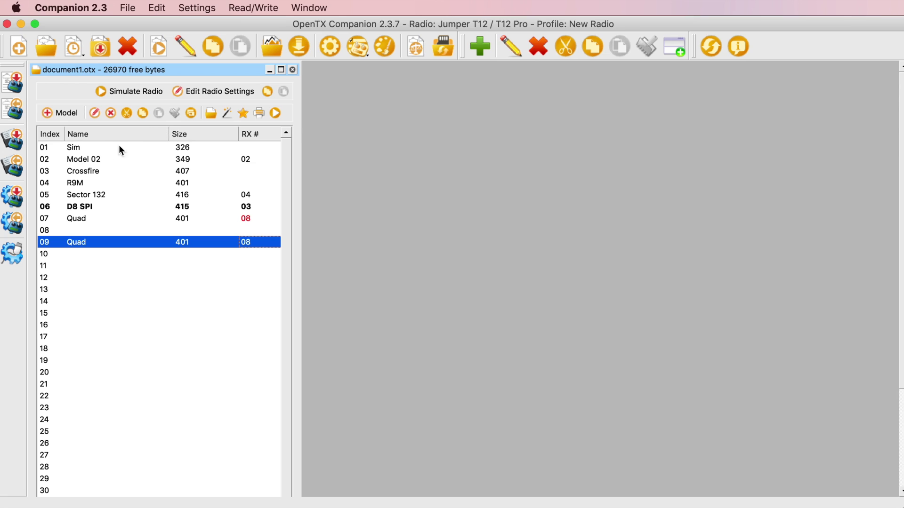
Simulate the radio, raise the throttle stick to about -54%, try switches SC and SB, and close the simulator
{"action": "left_click", "coordinate": [120, 93]}
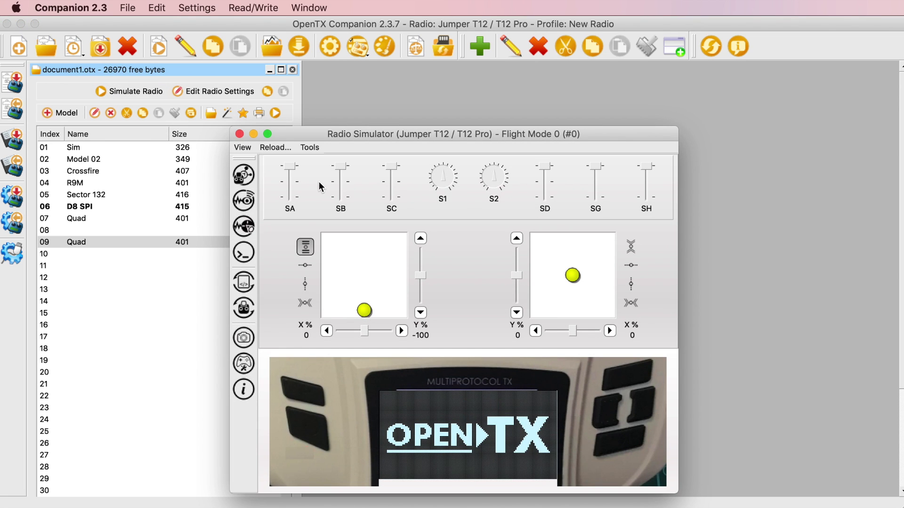
{"action": "mouse_move", "coordinate": [369, 309]}
{"action": "left_mouse_down"}
{"action": "mouse_move", "coordinate": [368, 261]}
{"action": "mouse_move", "coordinate": [370, 292]}
{"action": "left_mouse_up"}
{"action": "left_click", "coordinate": [605, 382]}
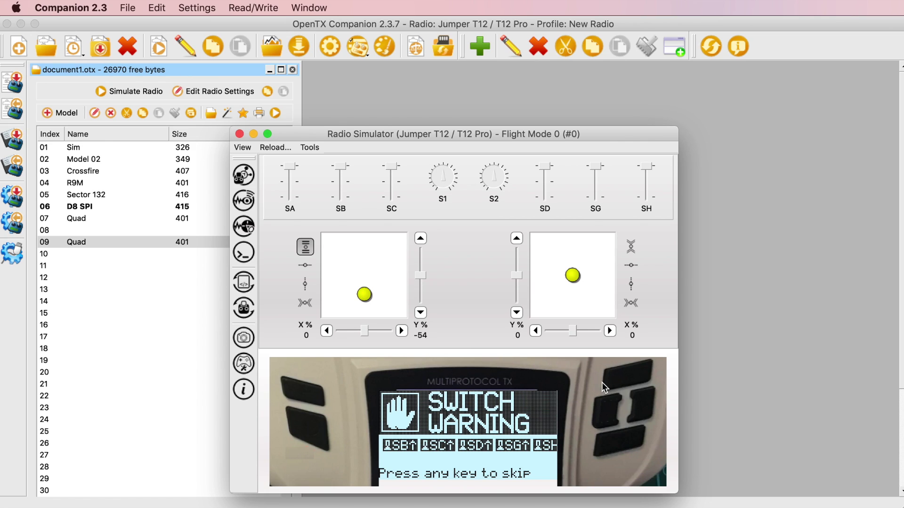
{"action": "left_click_drag", "start_coordinate": [392, 169], "coordinate": [391, 226]}
{"action": "left_click", "coordinate": [331, 205]}
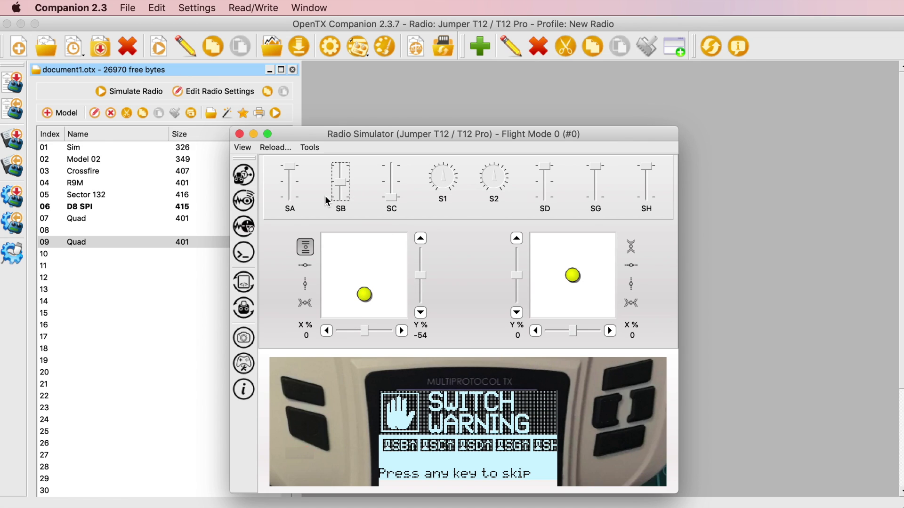
{"action": "left_click", "coordinate": [297, 200]}
{"action": "left_click", "coordinate": [239, 134]}
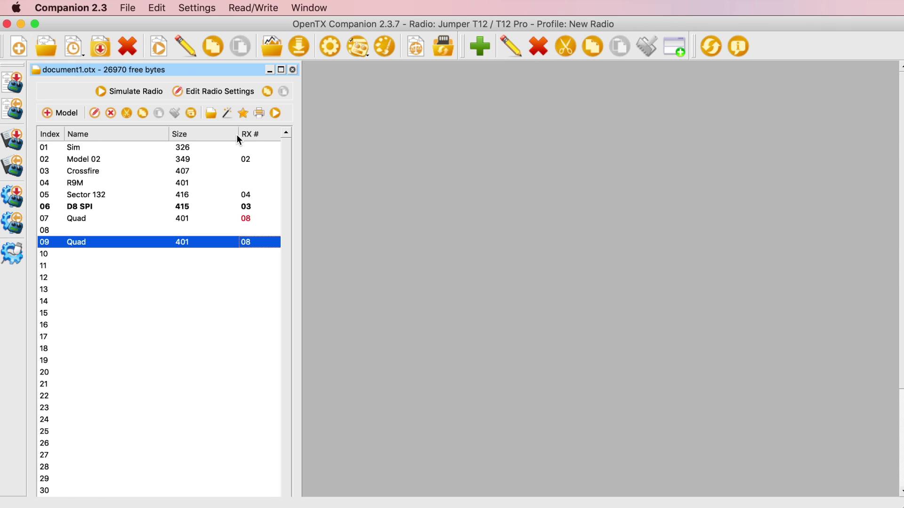
Examine Model 02's setup, flight modes, inputs, logical switches and special functions, closing the model and the radio document
{"action": "left_click", "coordinate": [83, 162]}
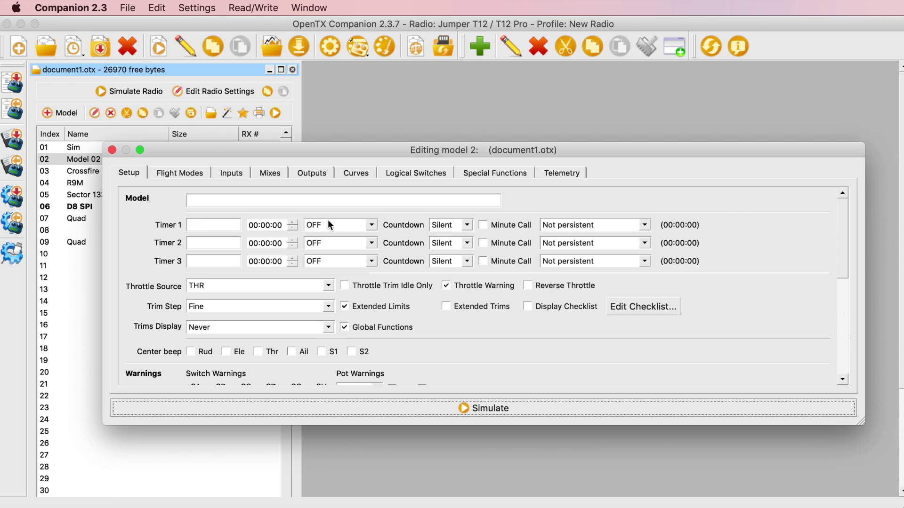
{"action": "left_click", "coordinate": [187, 173]}
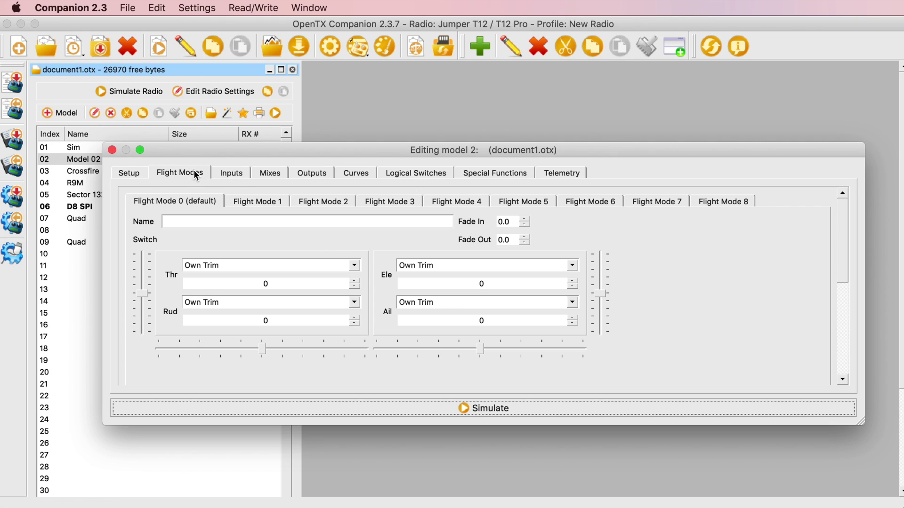
{"action": "left_click", "coordinate": [233, 173]}
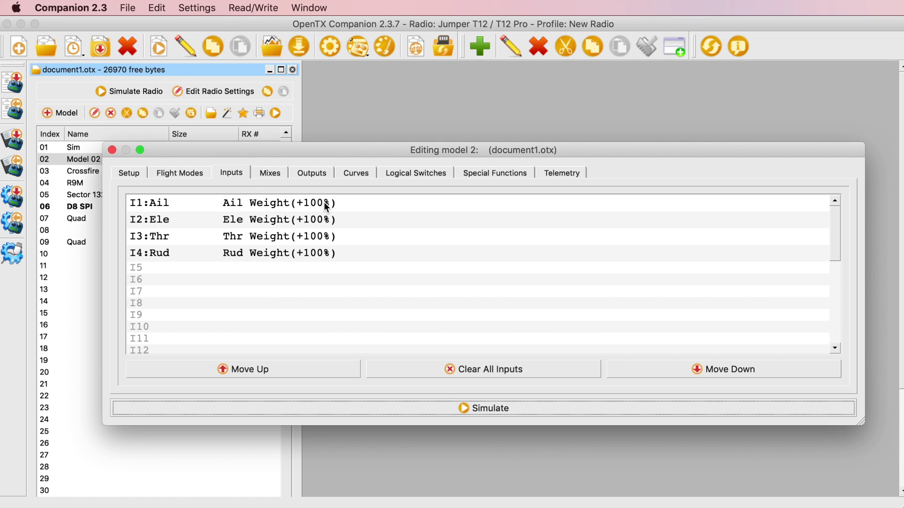
{"action": "left_click", "coordinate": [417, 174]}
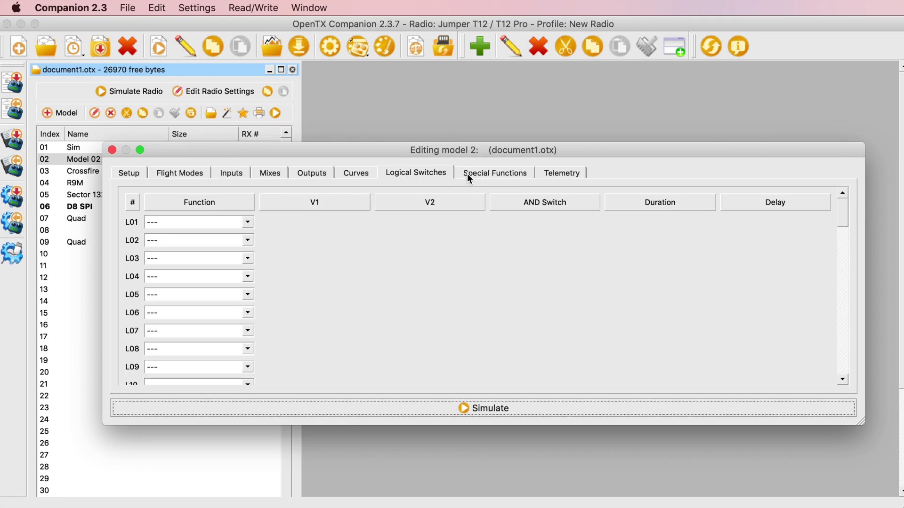
{"action": "left_click", "coordinate": [492, 175]}
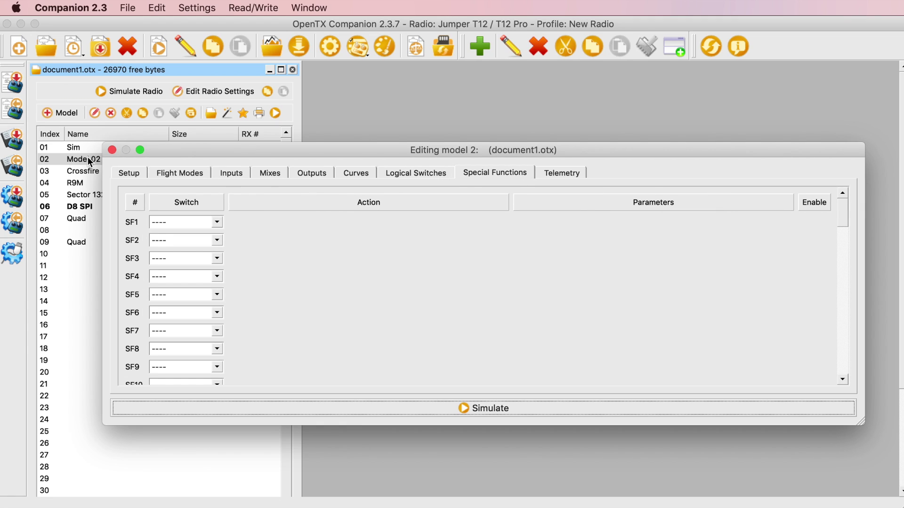
{"action": "left_click", "coordinate": [113, 150]}
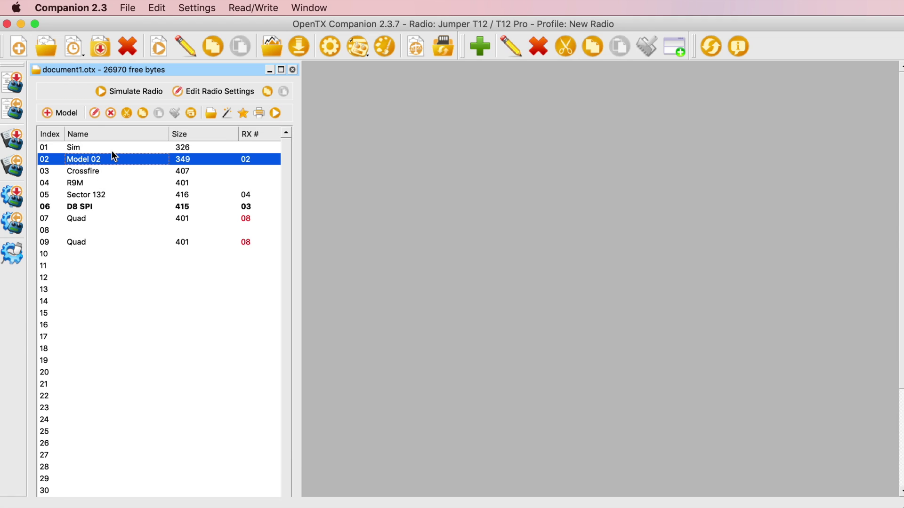
{"action": "left_click", "coordinate": [293, 70]}
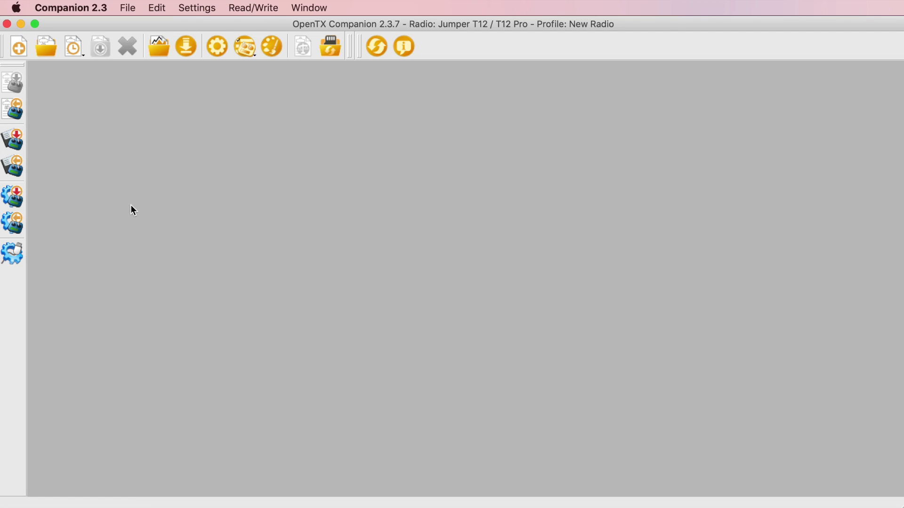
Check for firmware updates and download version 2.3.7 of opentx-t12-flexr9m-internalmulti-lua-noheli-sqt5font-en
{"action": "left_click", "coordinate": [141, 6]}
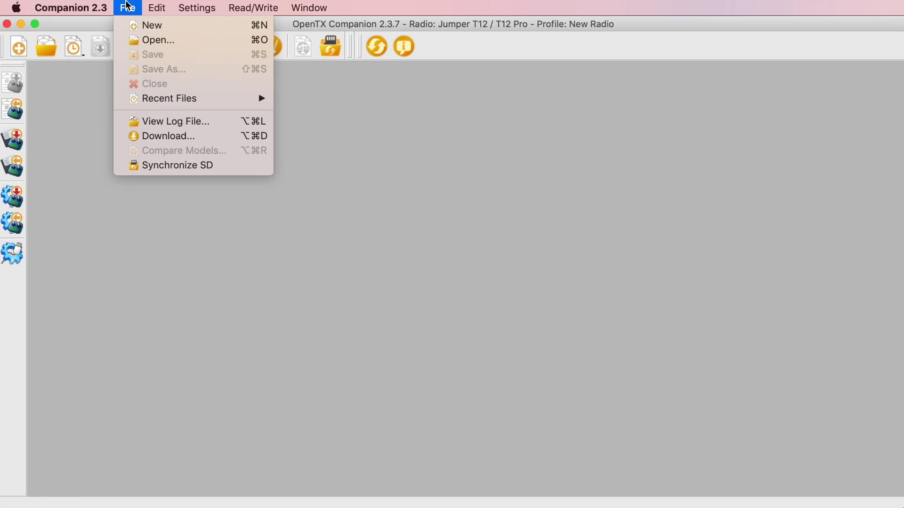
{"action": "left_click", "coordinate": [197, 137]}
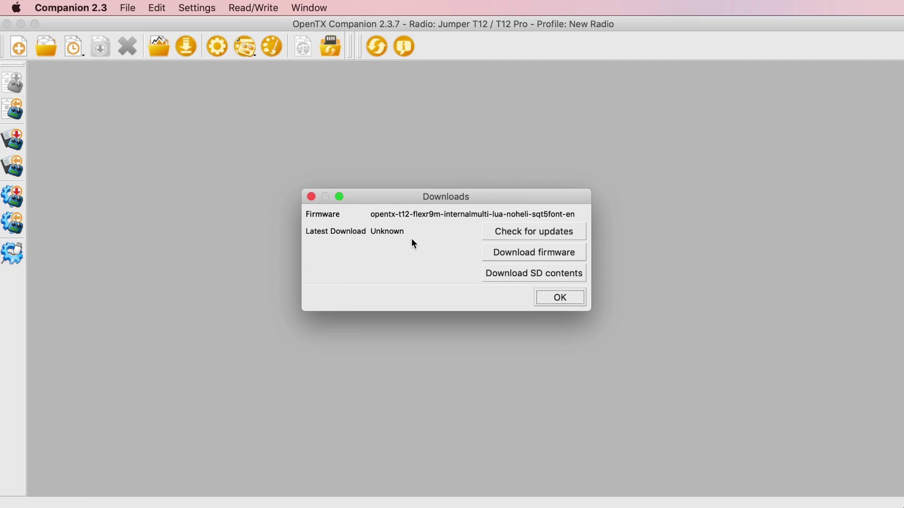
{"action": "left_click", "coordinate": [533, 231]}
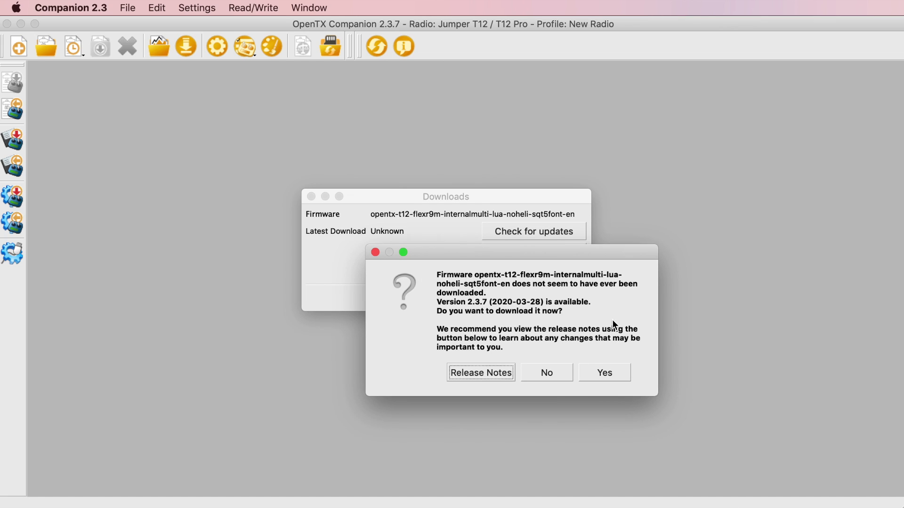
{"action": "left_click", "coordinate": [600, 373]}
{"action": "left_click", "coordinate": [735, 448]}
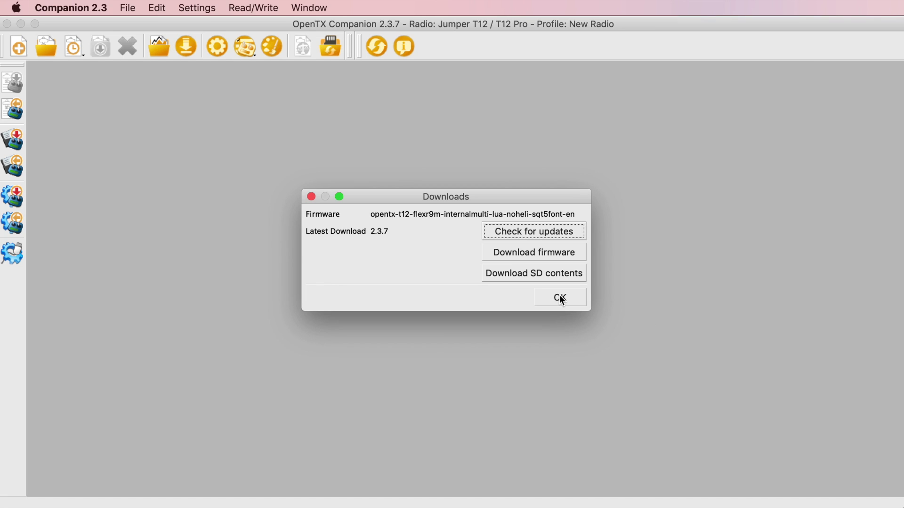
{"action": "left_click", "coordinate": [560, 297]}
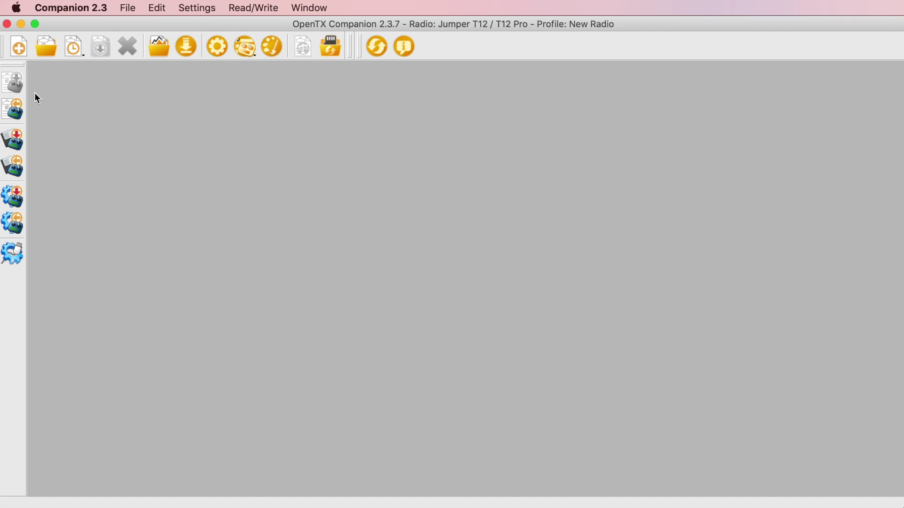
Write the downloaded 2.3.7 firmware to the radio, using the profile start screen and checking hardware compatibility
{"action": "left_click", "coordinate": [15, 197]}
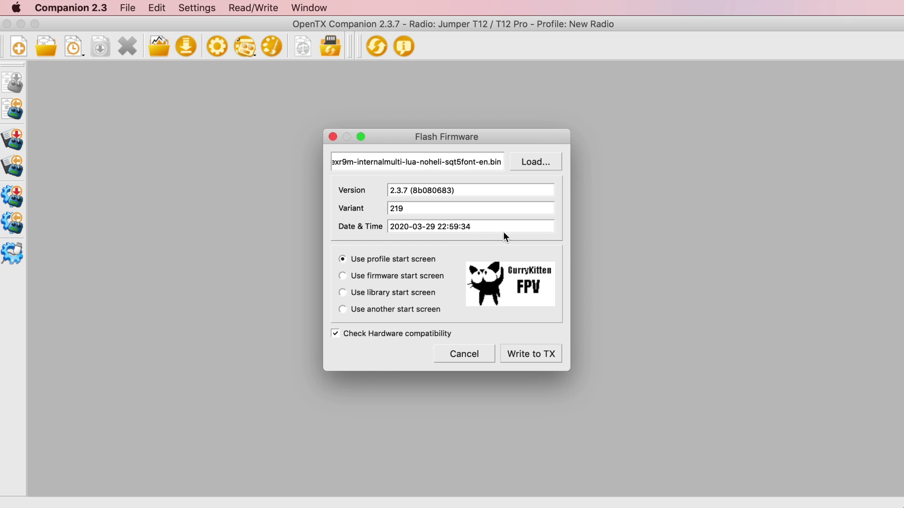
{"action": "left_click", "coordinate": [529, 355]}
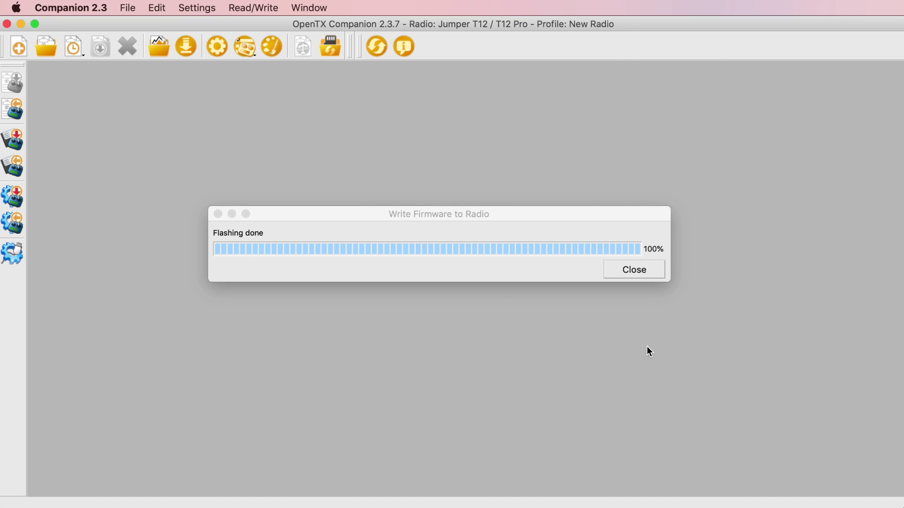
{"action": "left_click", "coordinate": [646, 303]}
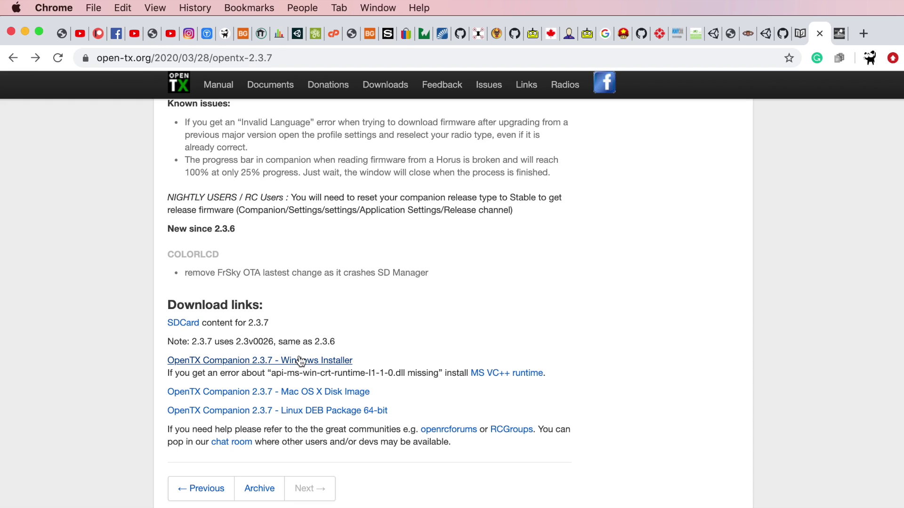
From the OpenTX 2.3.7 release page in Chrome, download the opentx-t12 SD card content sdcard-128x64-2.3V0026.zip
{"action": "left_click", "coordinate": [179, 323]}
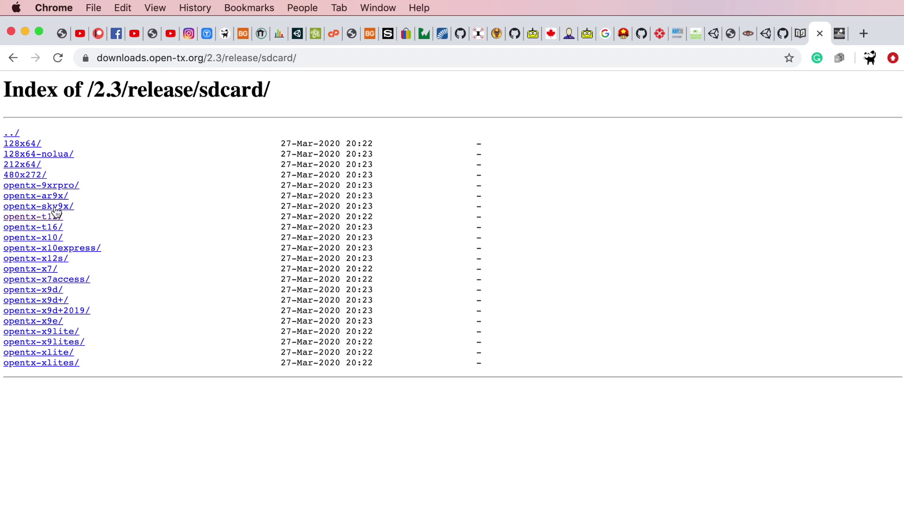
{"action": "left_click", "coordinate": [53, 217]}
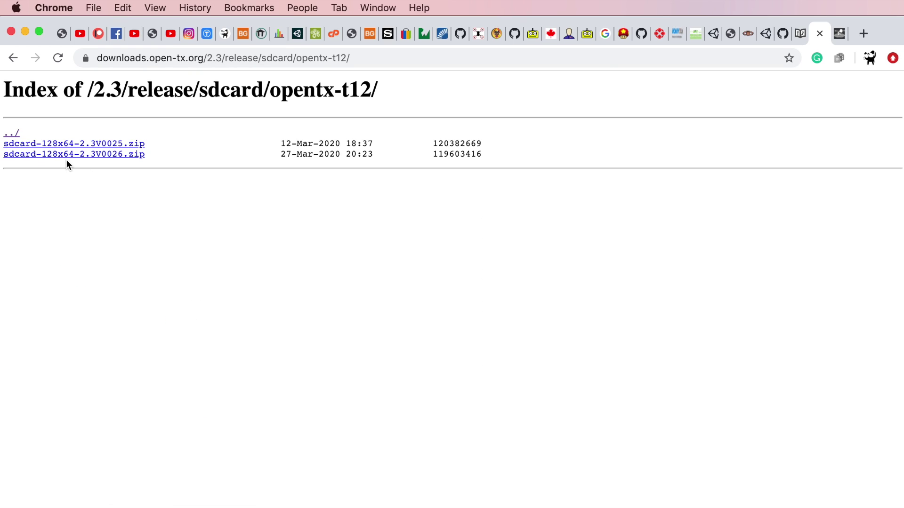
{"action": "left_click", "coordinate": [68, 157]}
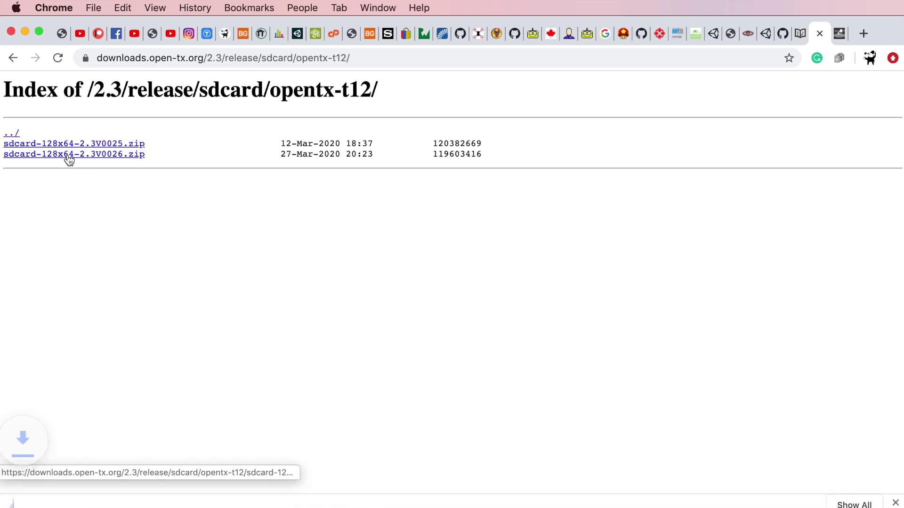